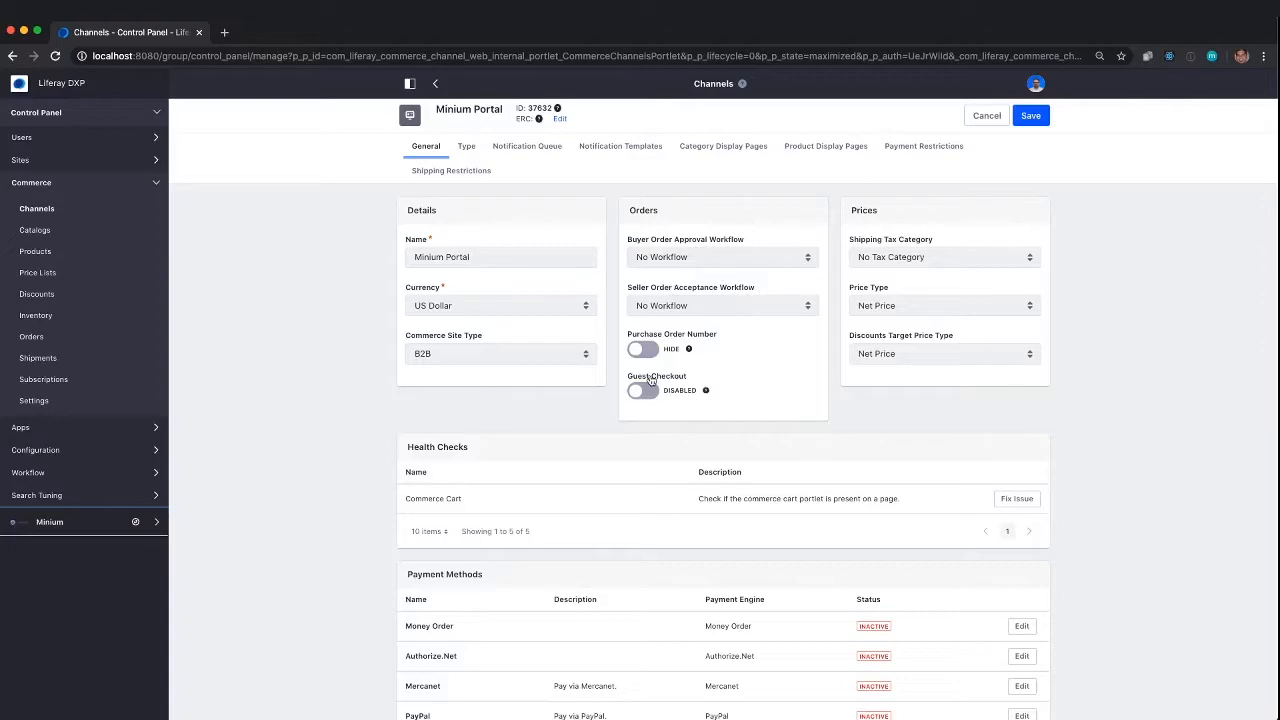
# Step: Review the Minium Portal channel's general settings, including order options, health checks, payment methods, shipping methods and tax calculations
pyautogui.moveTo(687, 343)
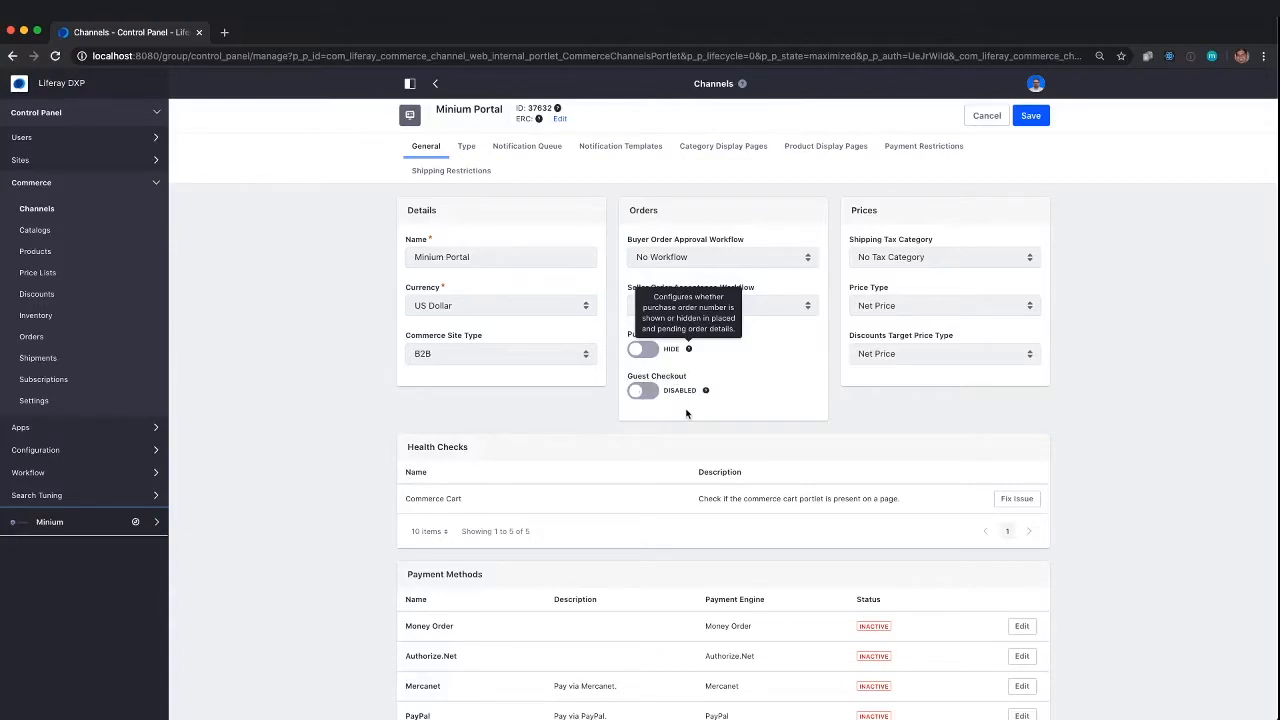
pyautogui.moveTo(706, 393)
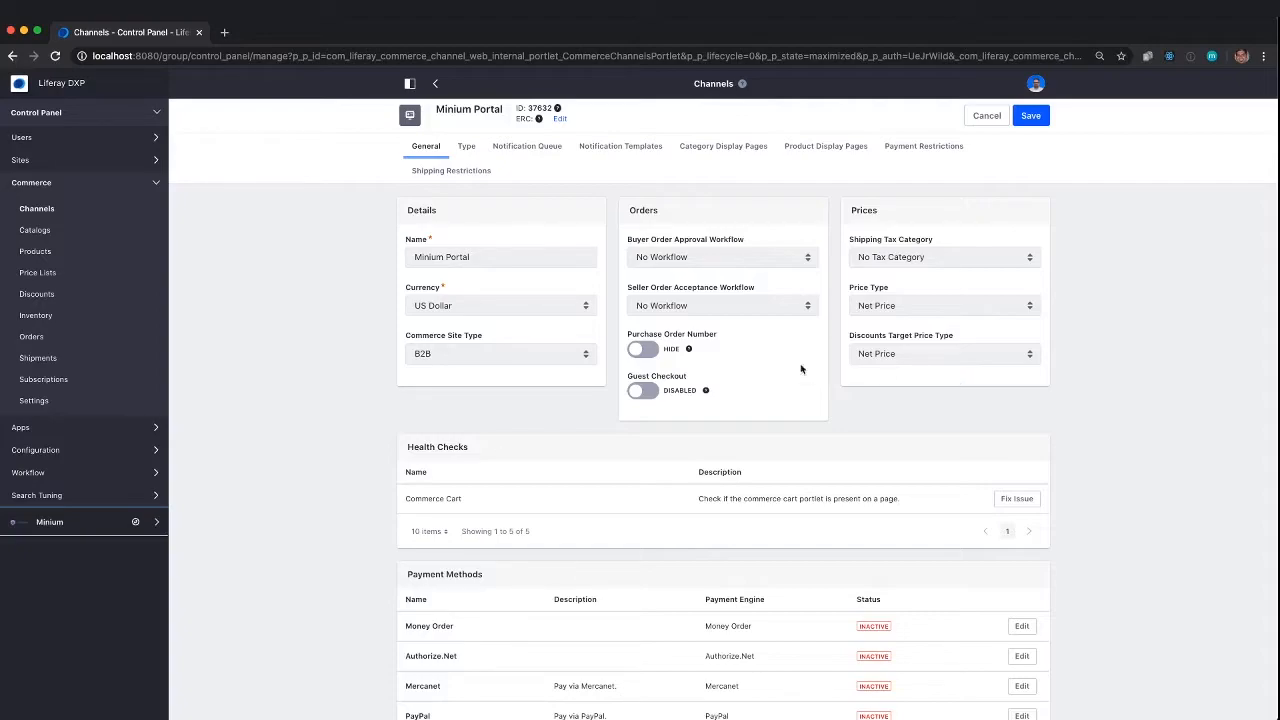
pyautogui.scroll(-3, 700, 365)
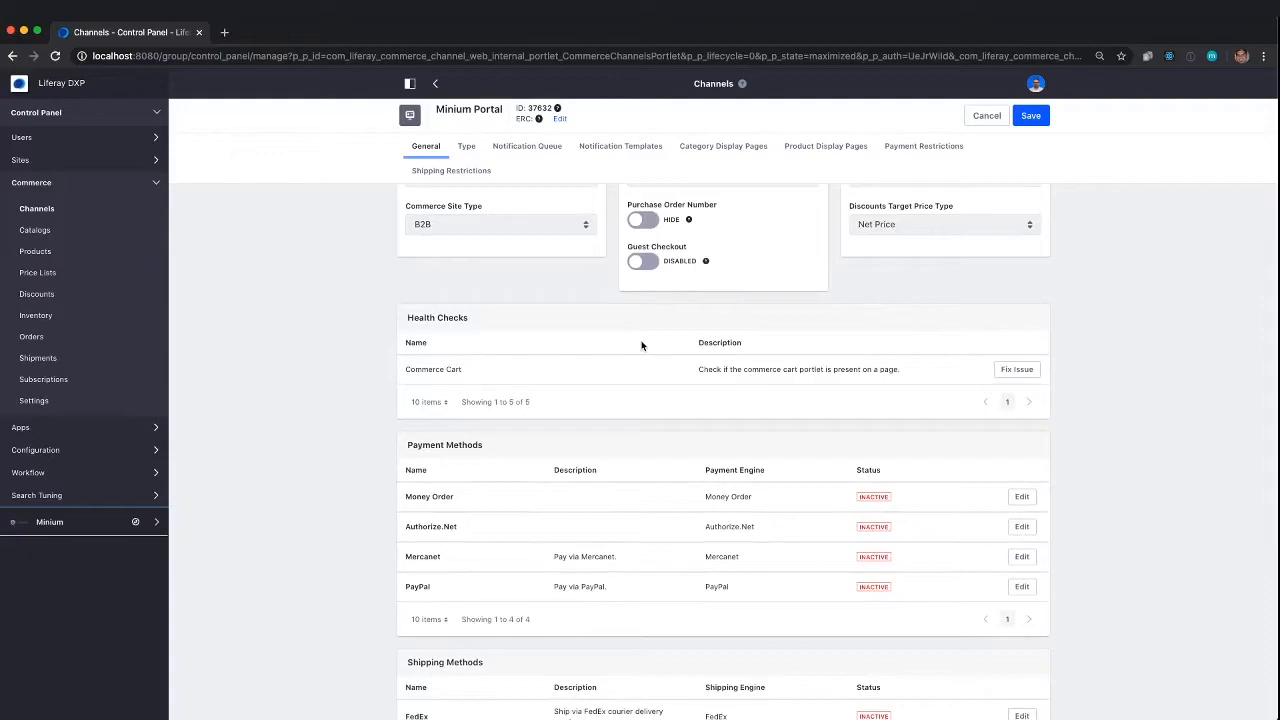
pyautogui.scroll(-3, 641, 345)
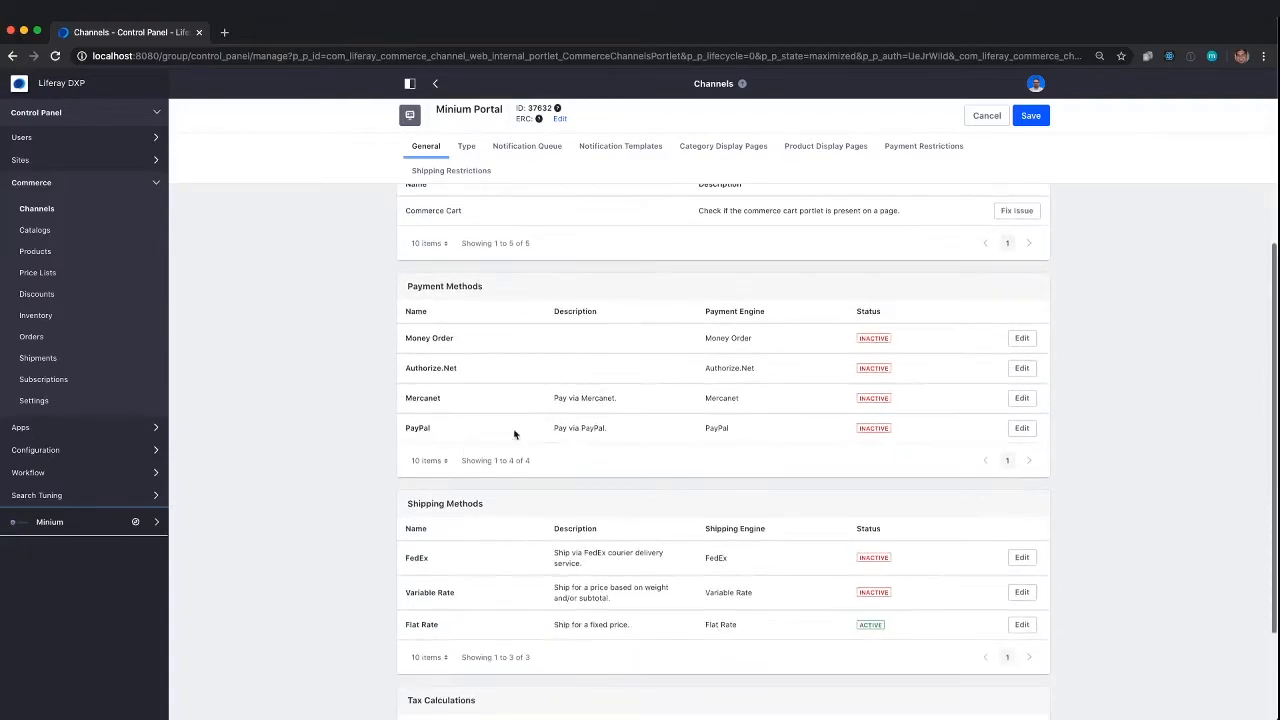
pyautogui.scroll(-1, 546, 383)
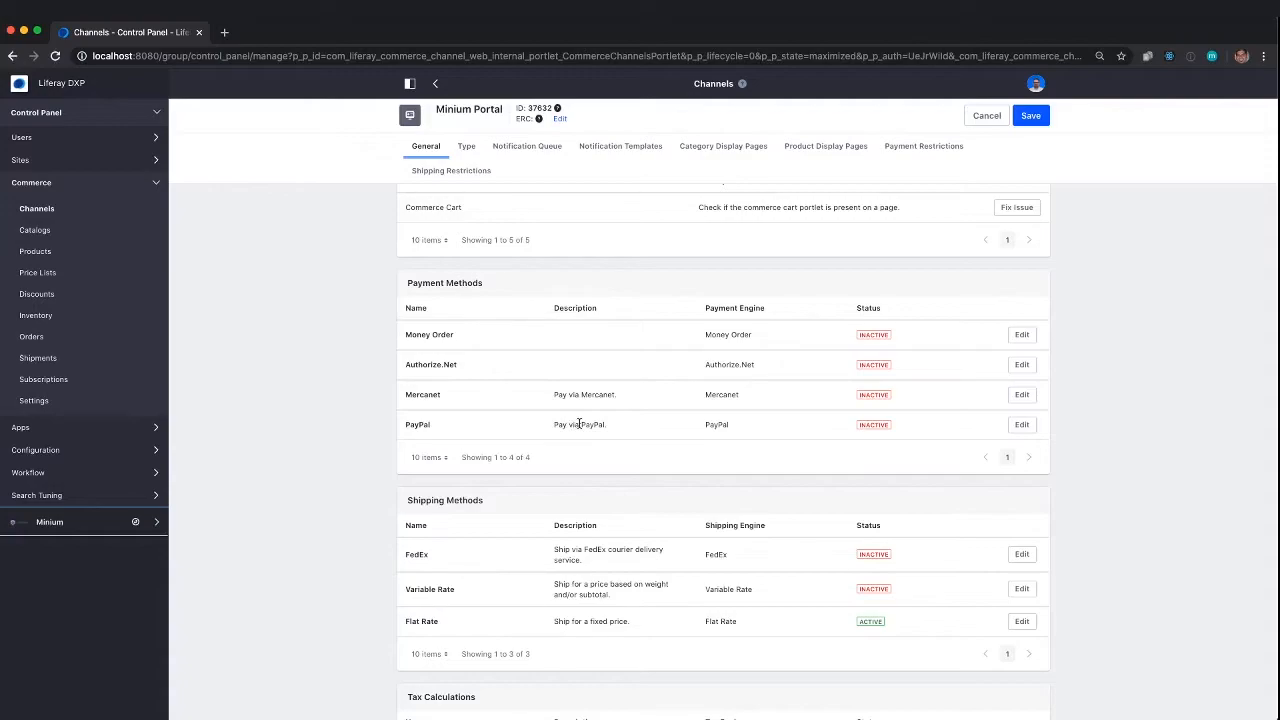
pyautogui.scroll(-2, 496, 546)
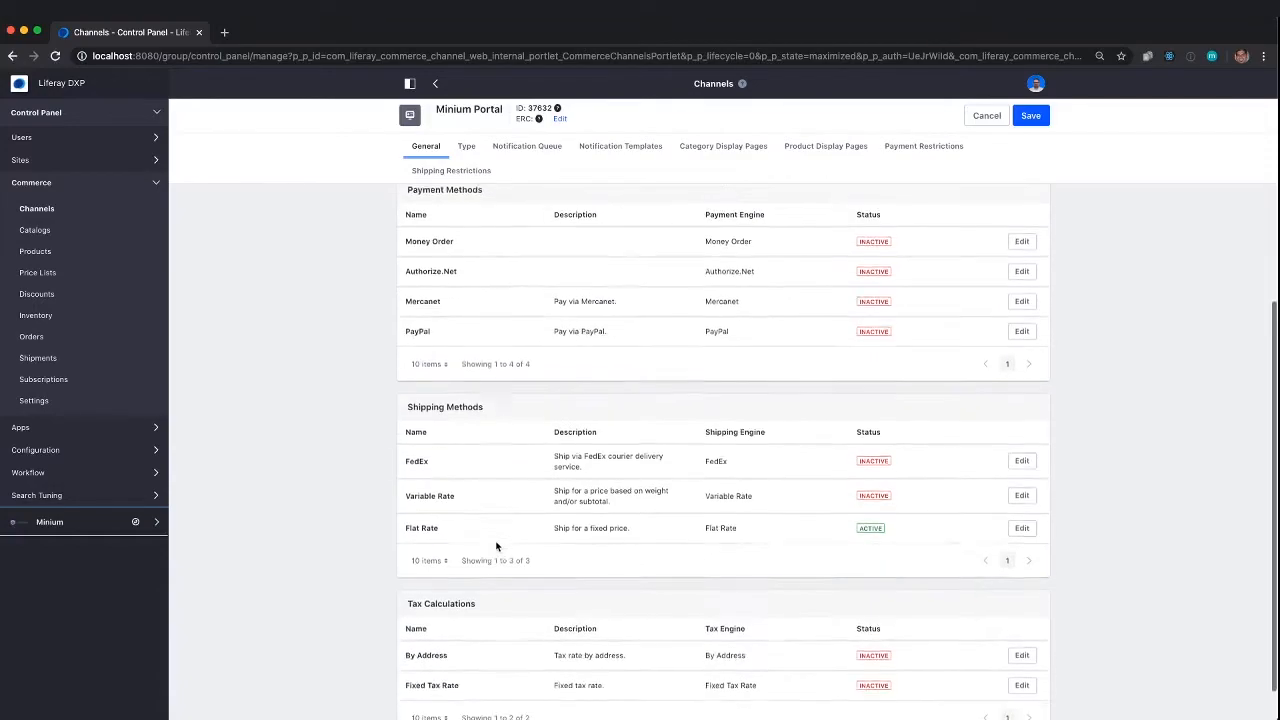
pyautogui.scroll(-1, 540, 463)
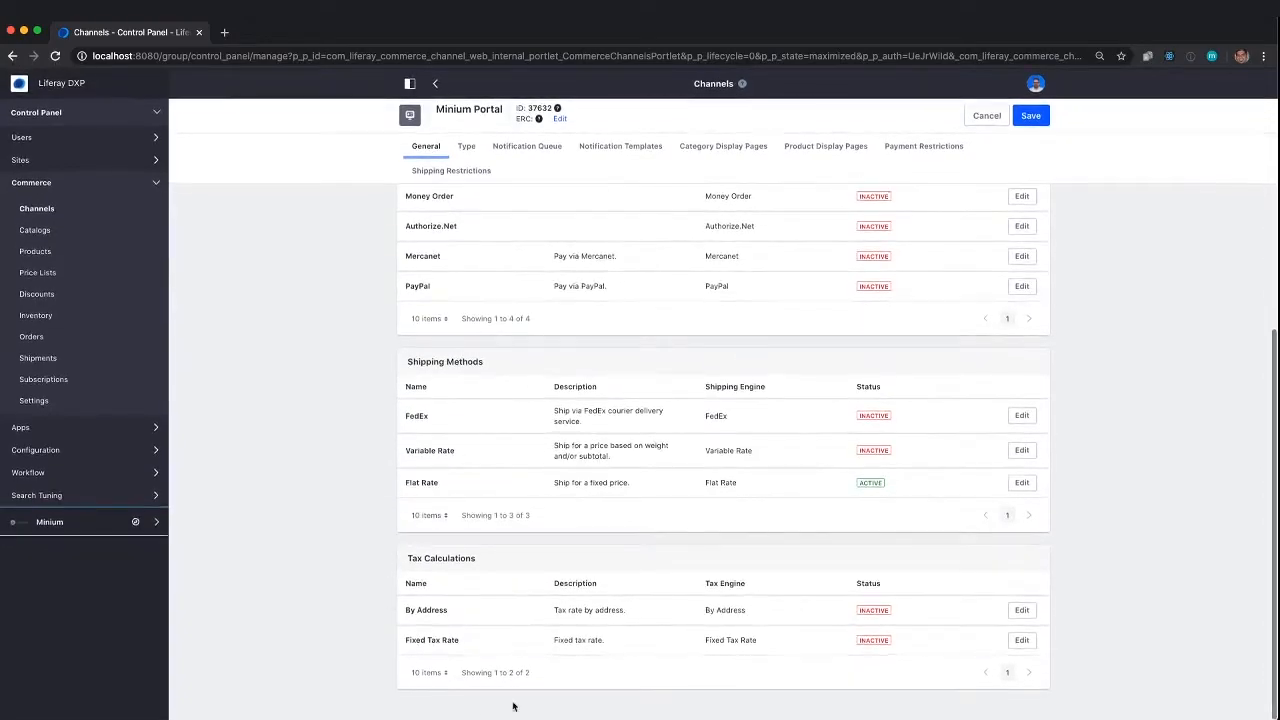
pyautogui.scroll(8, 580, 672)
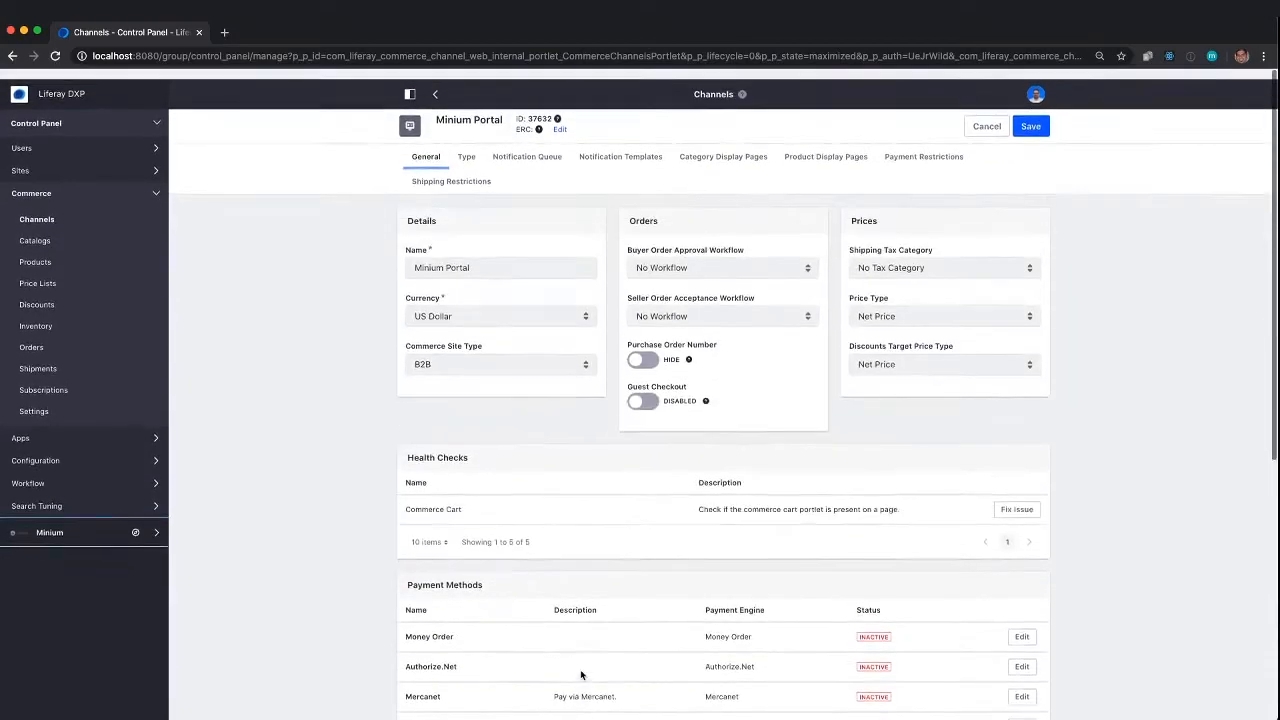
# Step: Inspect the channel's site type and the available notification types in a new notification template, then close the template without saving
pyautogui.click(469, 151)
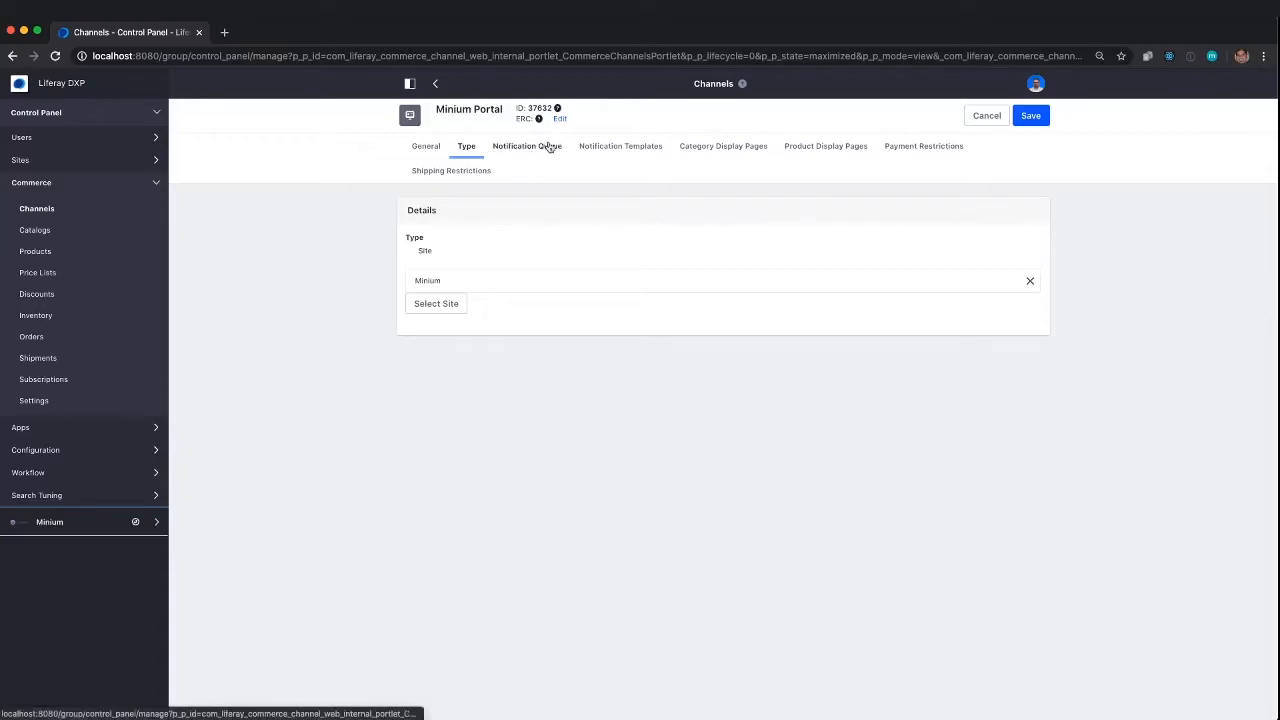
pyautogui.click(608, 149)
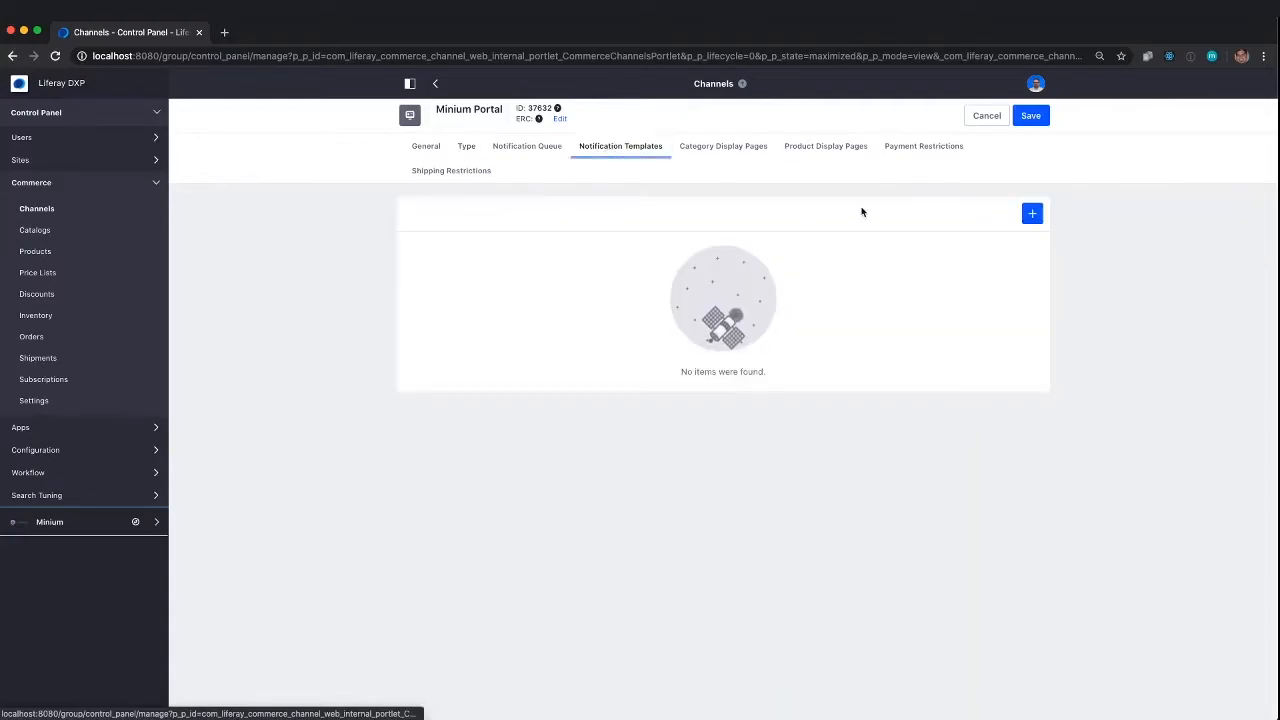
pyautogui.click(1024, 215)
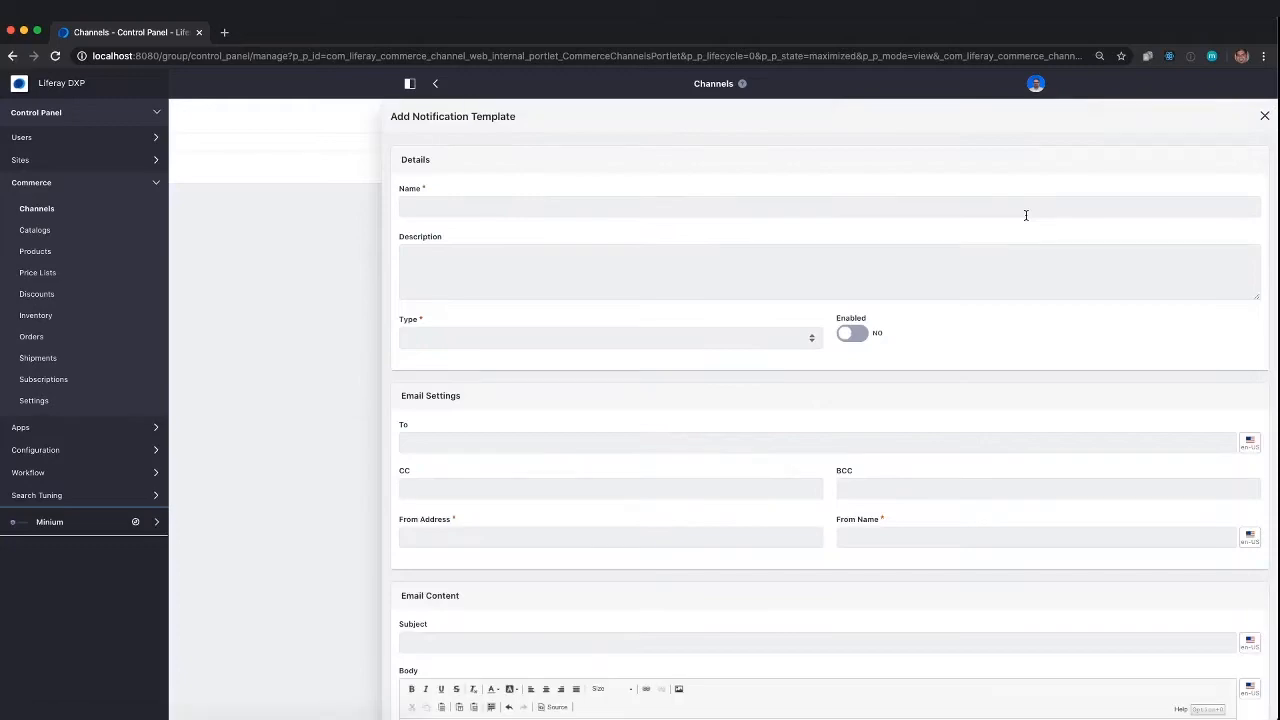
pyautogui.click(704, 344)
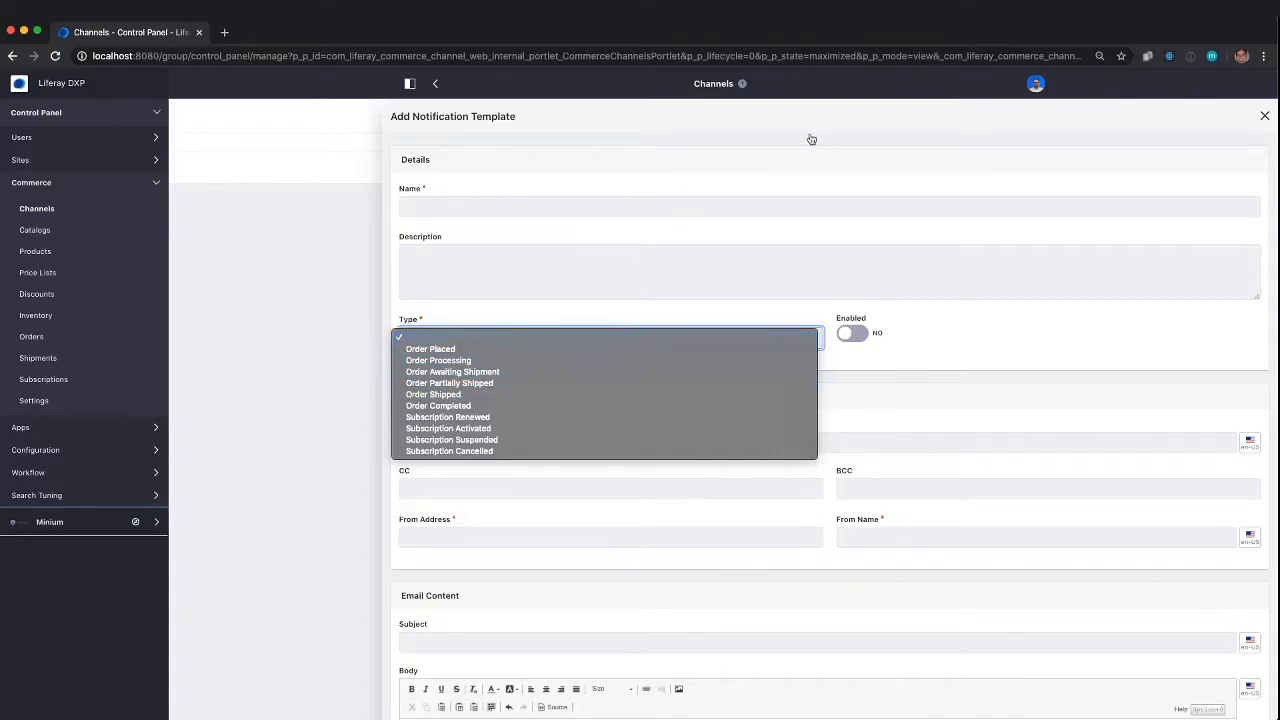
pyautogui.click(1265, 117)
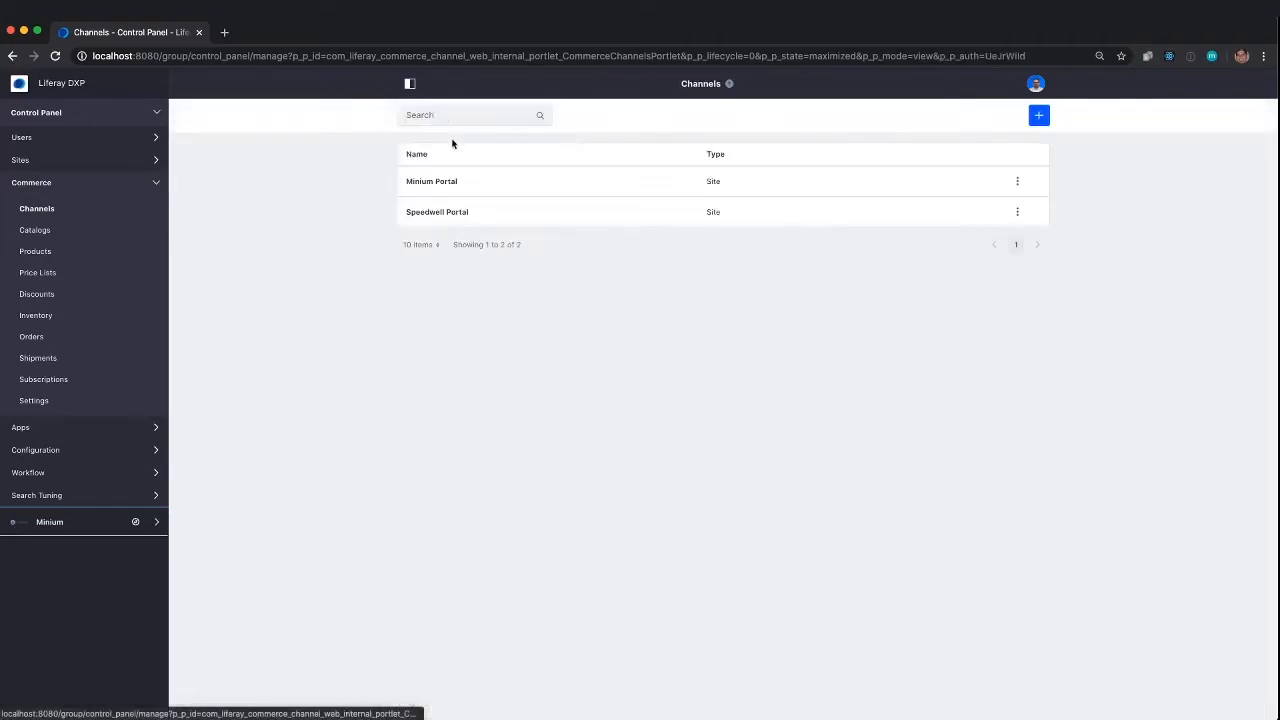
# Step: Reopen the Minium Portal channel, view its payment restrictions by country, and return to the channel list
pyautogui.click(430, 184)
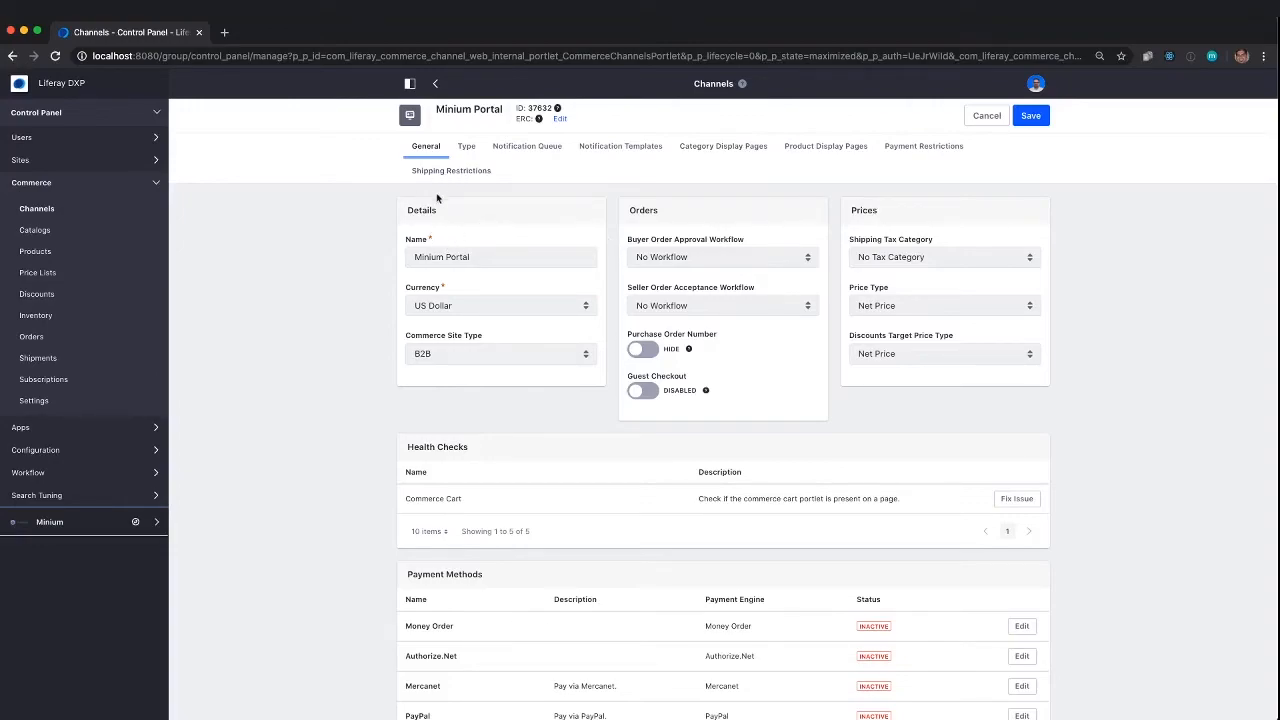
pyautogui.scroll(-1, 590, 227)
pyautogui.click(900, 150)
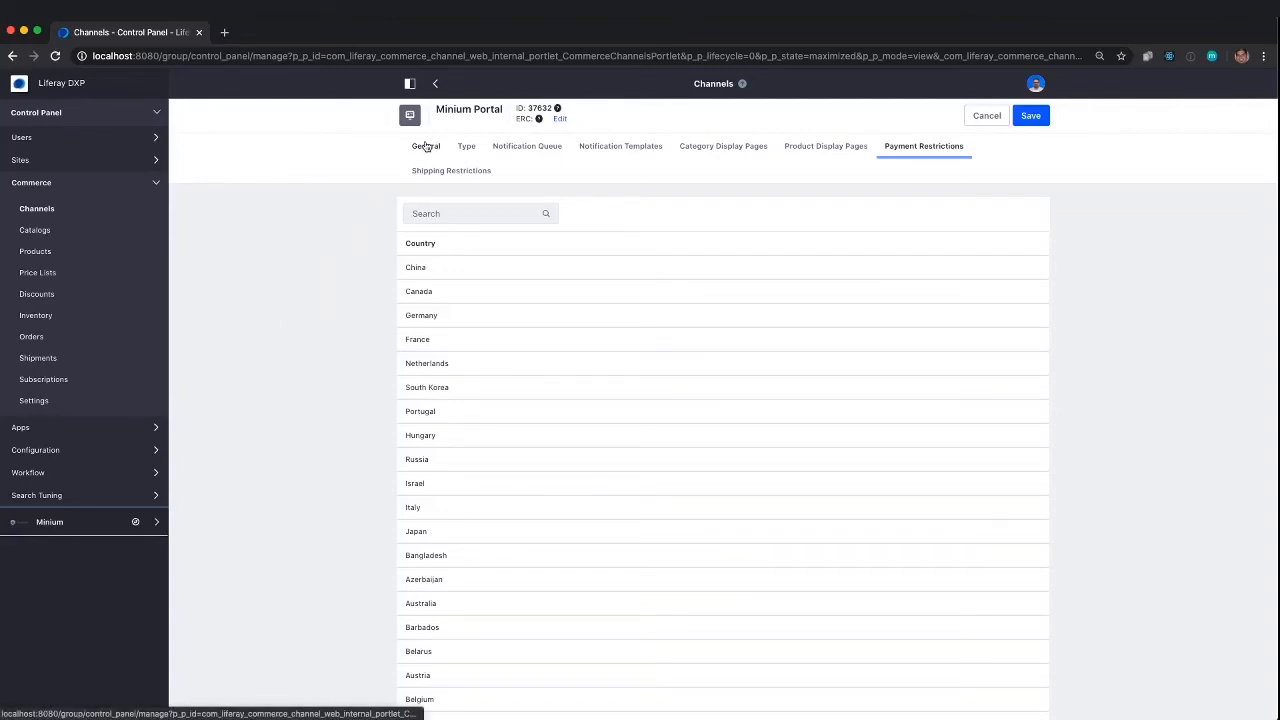
pyautogui.click(435, 84)
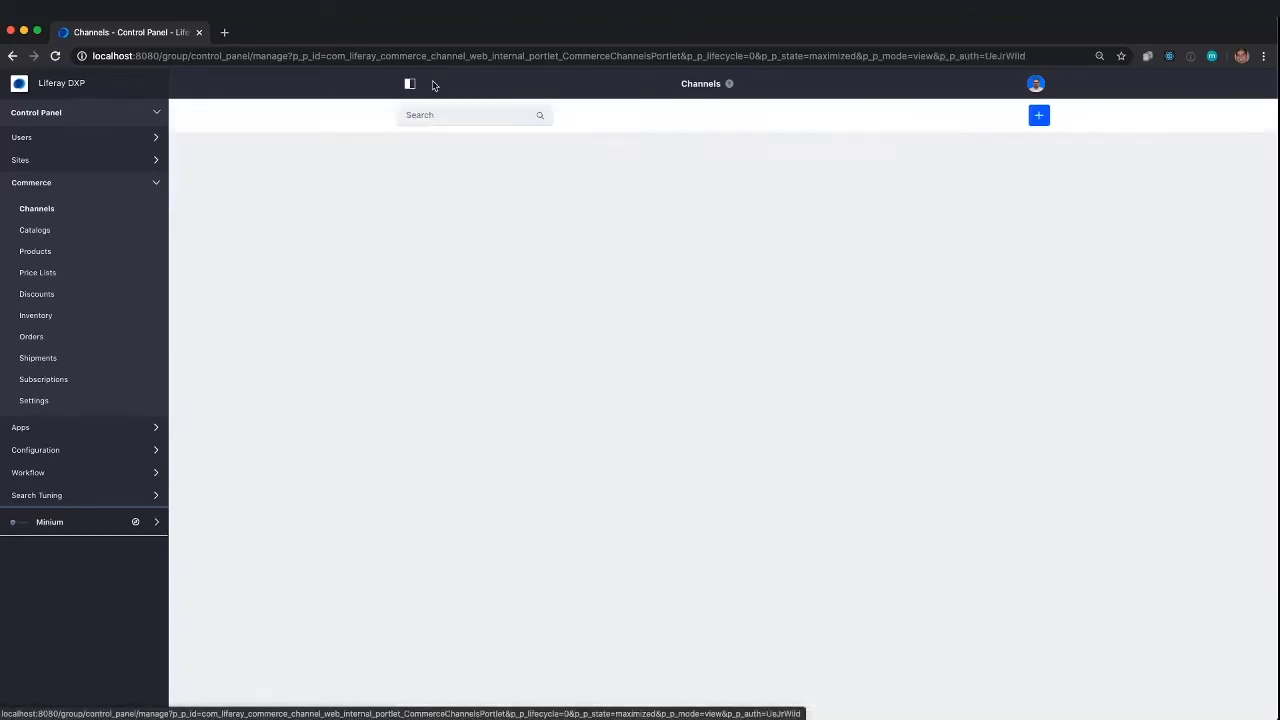
# Step: Add a channel named Supro with US Dollar as its currency and Site as its type
pyautogui.click(1041, 117)
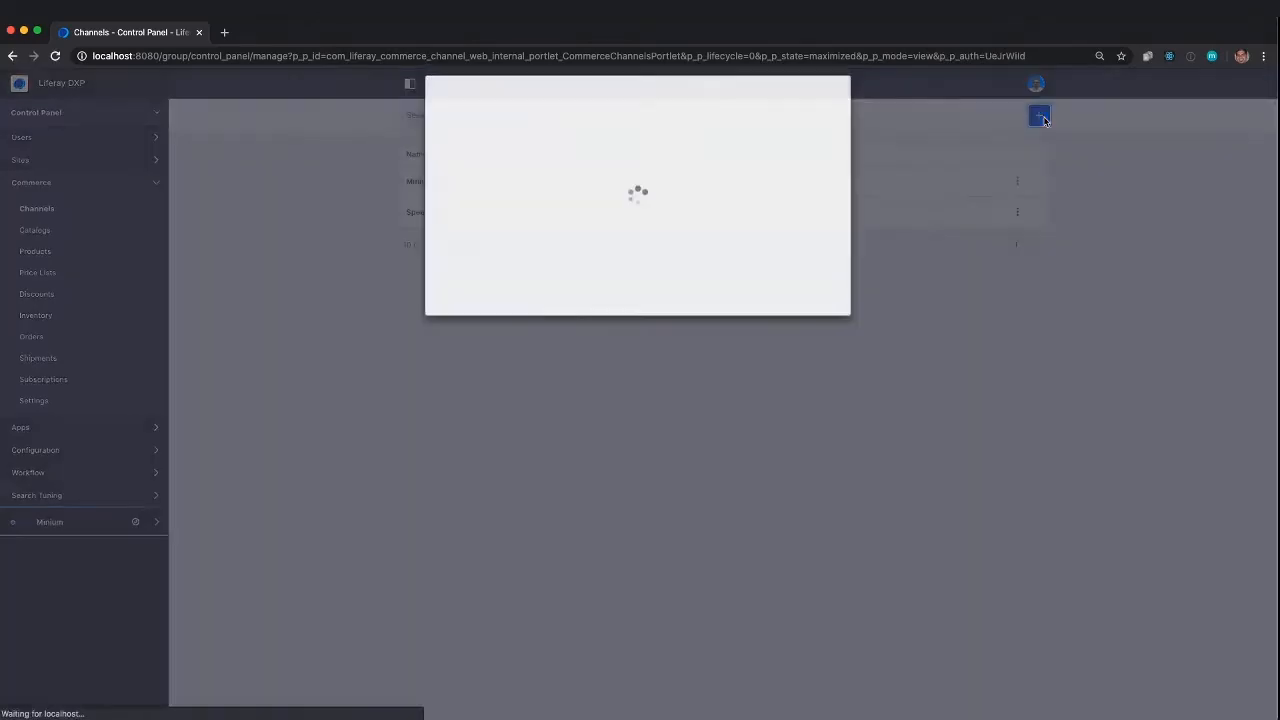
pyautogui.click(558, 154)
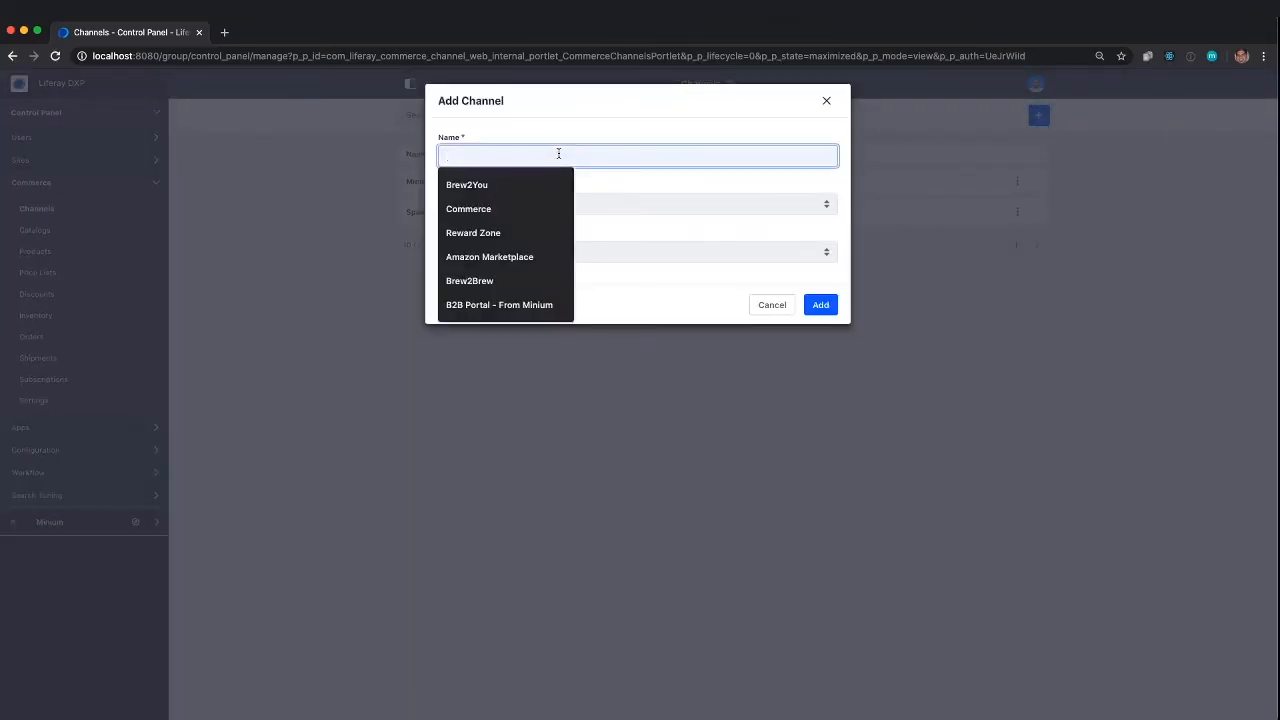
pyautogui.write('Supro')
pyautogui.press('Tab')
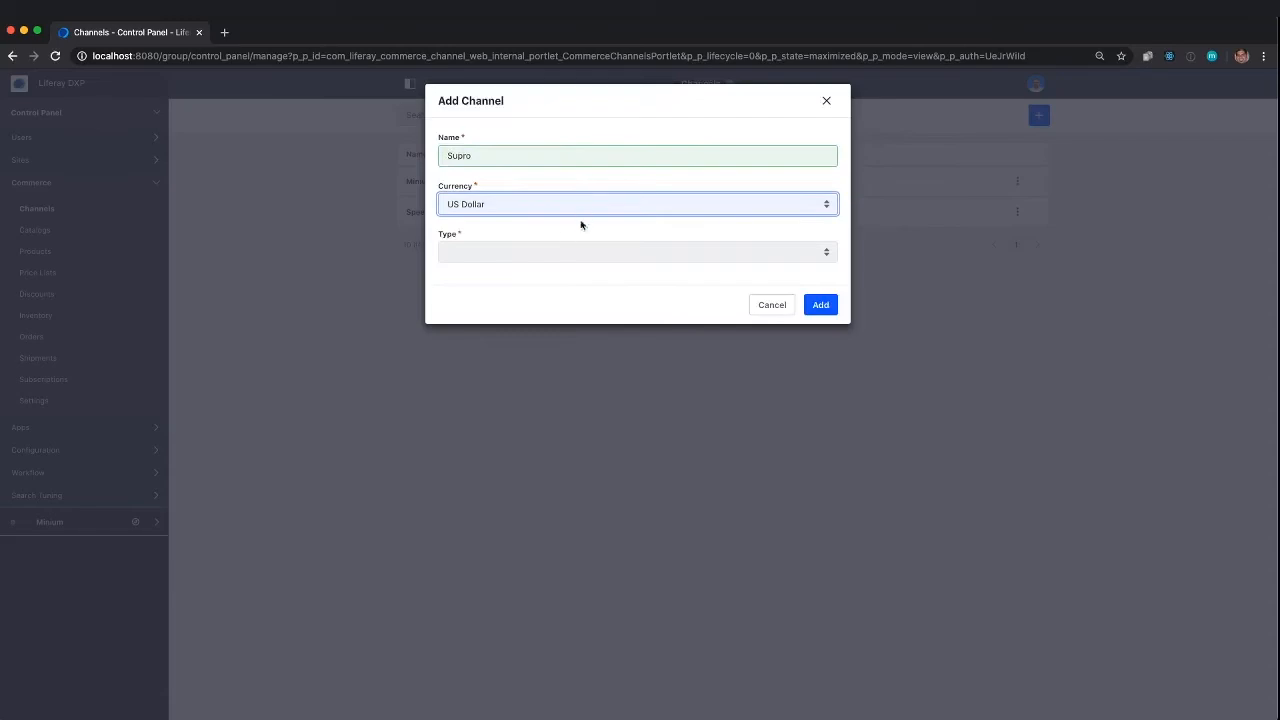
pyautogui.click(550, 251)
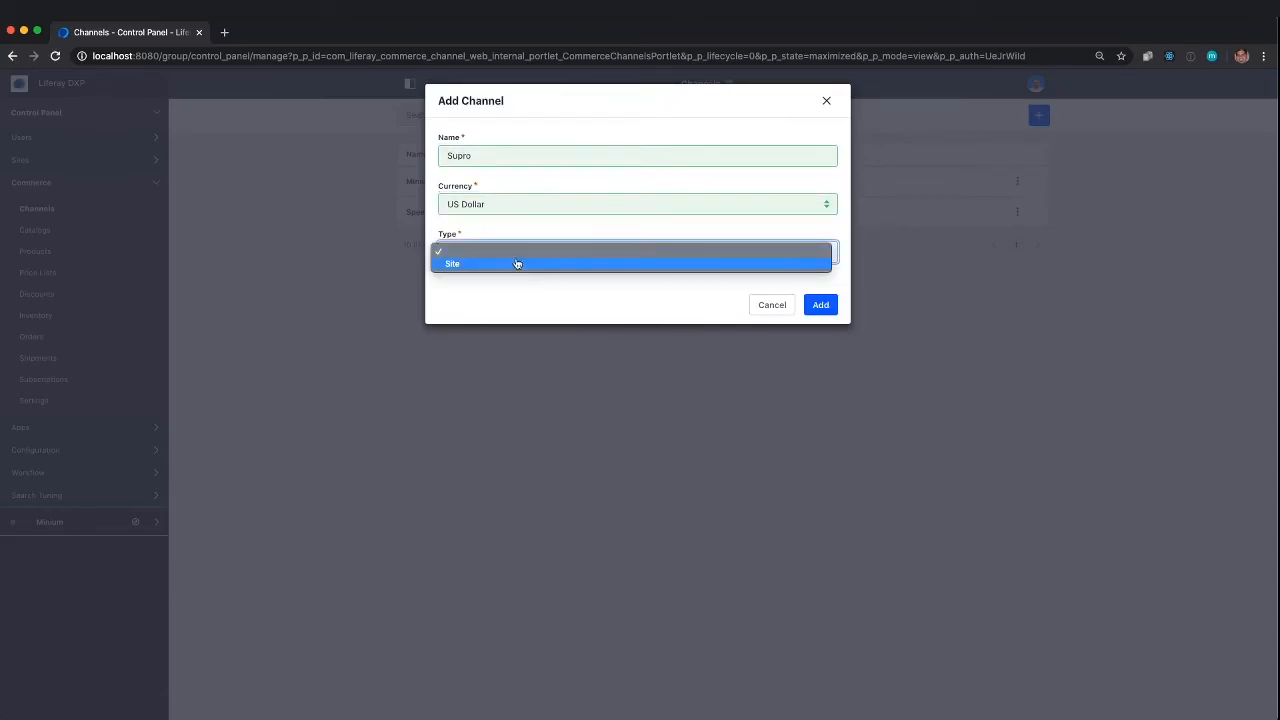
pyautogui.click(516, 263)
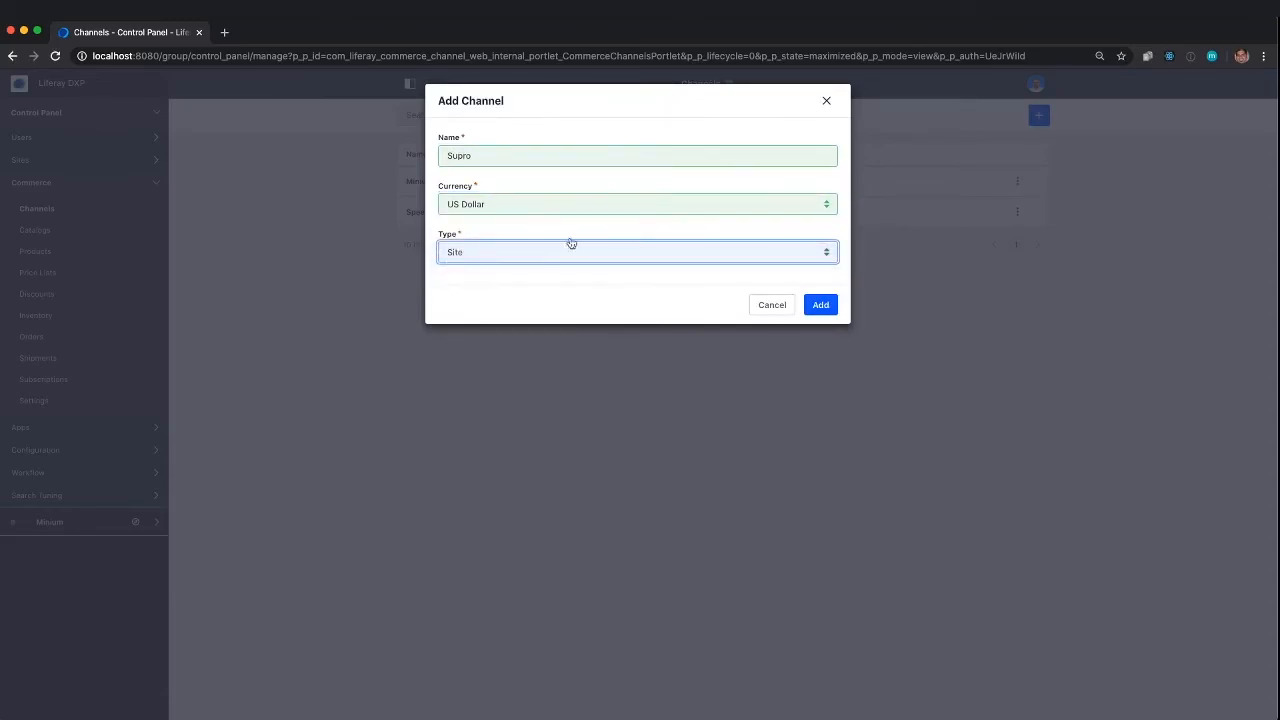
pyautogui.click(821, 307)
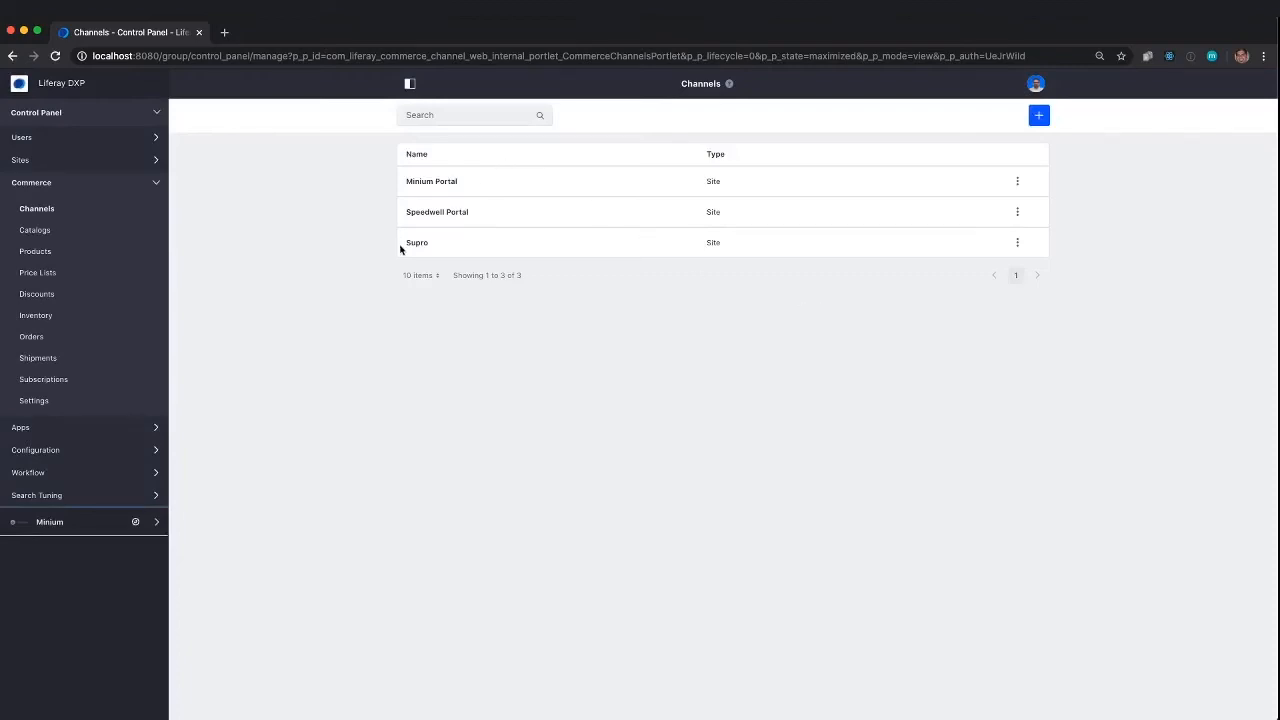
# Step: Open the Supro channel, associate it with the Guest site, and save
pyautogui.click(407, 245)
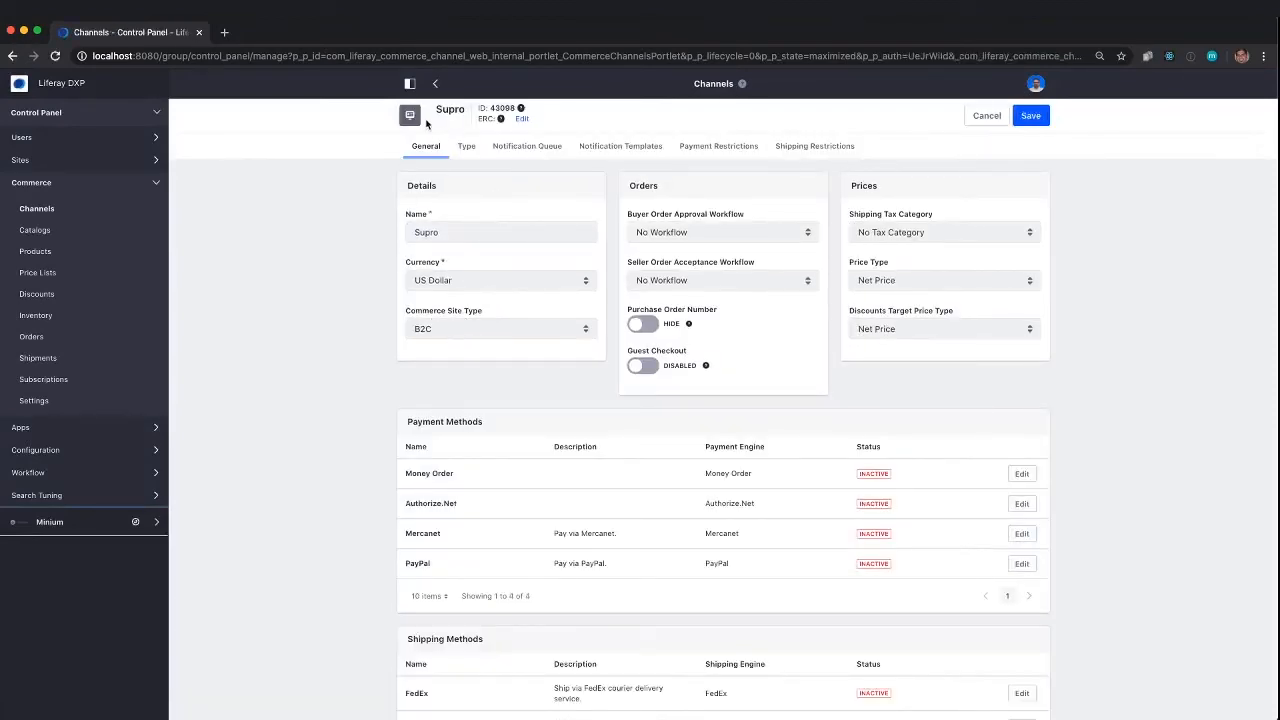
pyautogui.click(466, 146)
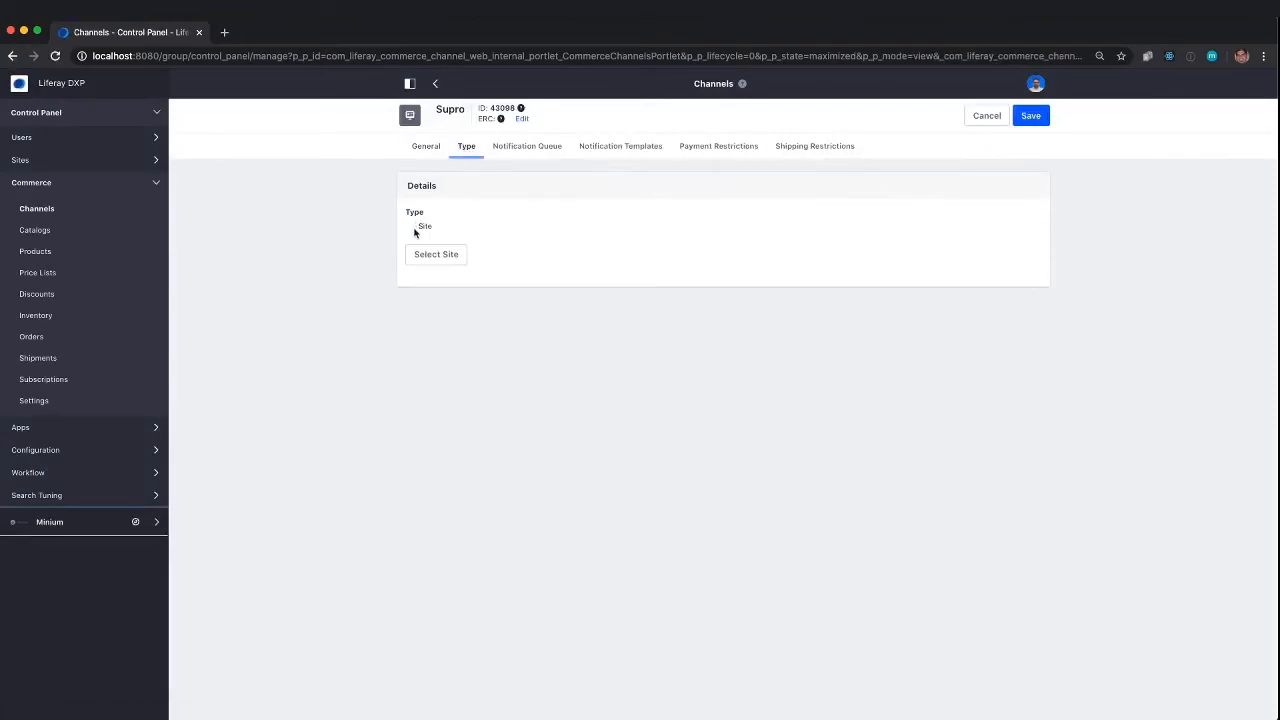
pyautogui.click(442, 255)
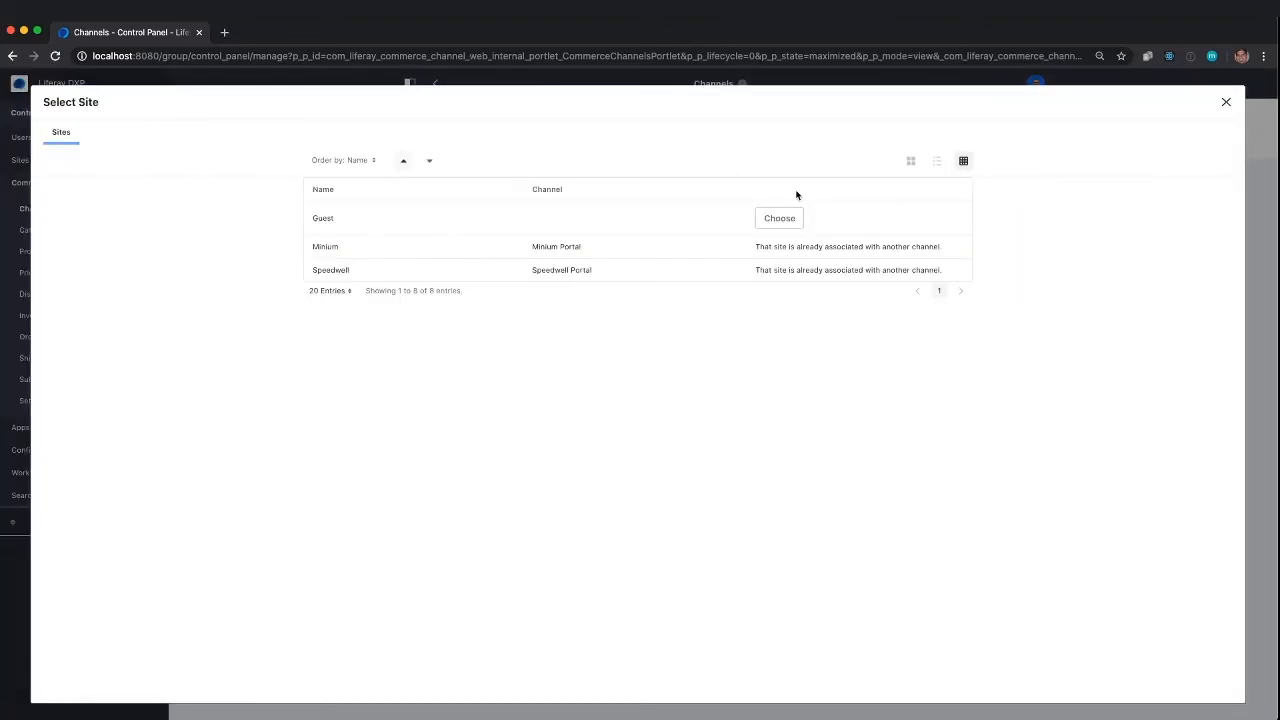
pyautogui.click(790, 221)
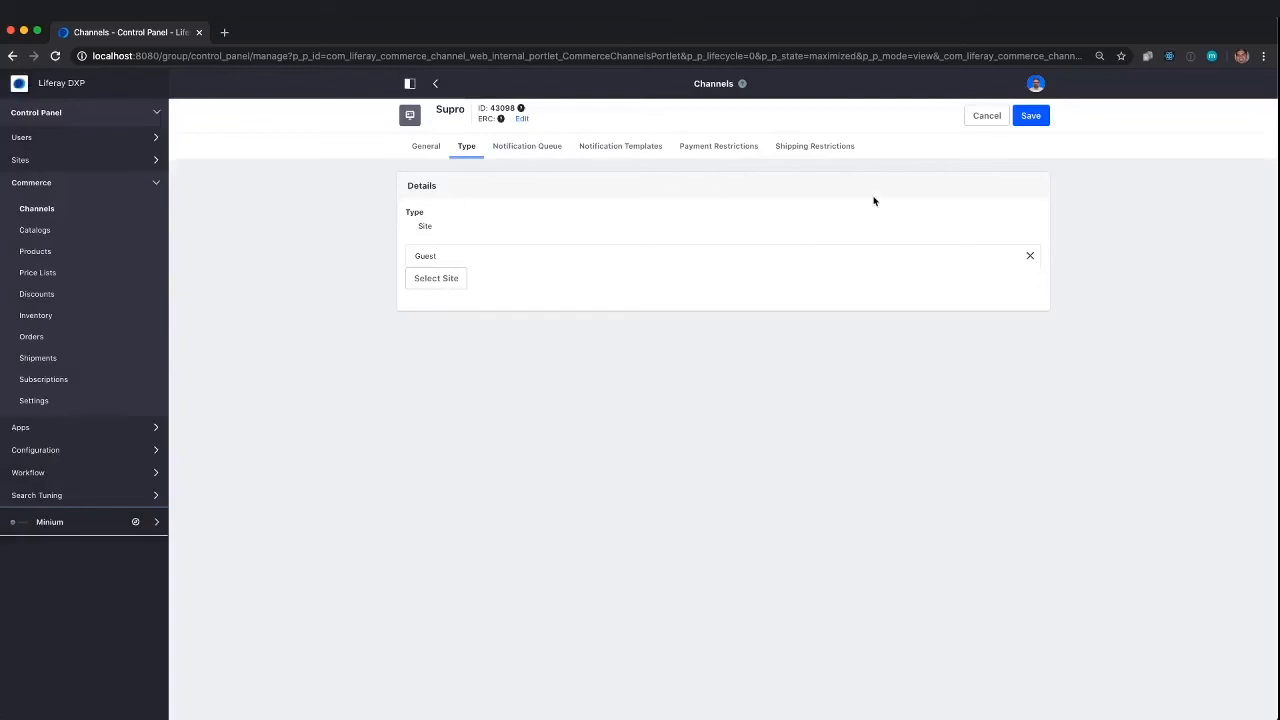
# Step: Set the Supro channel's commerce site type to B2B in its general settings and save
pyautogui.click(432, 154)
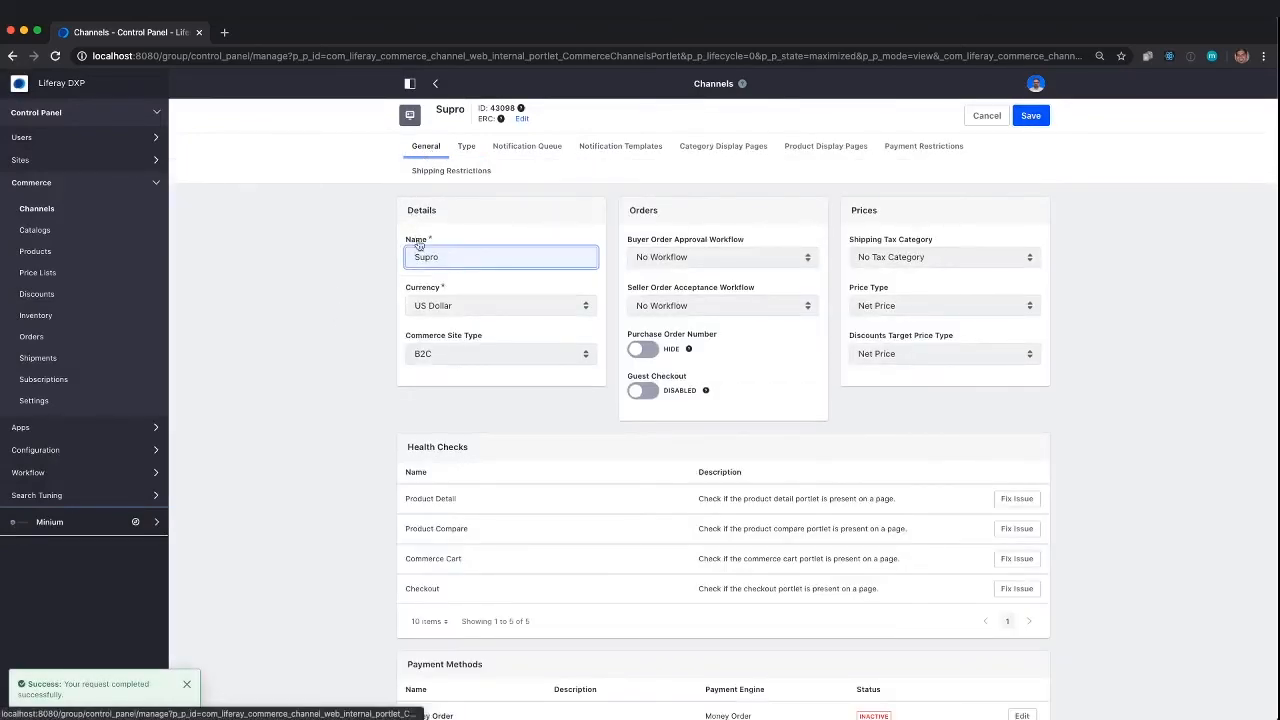
pyautogui.click(465, 358)
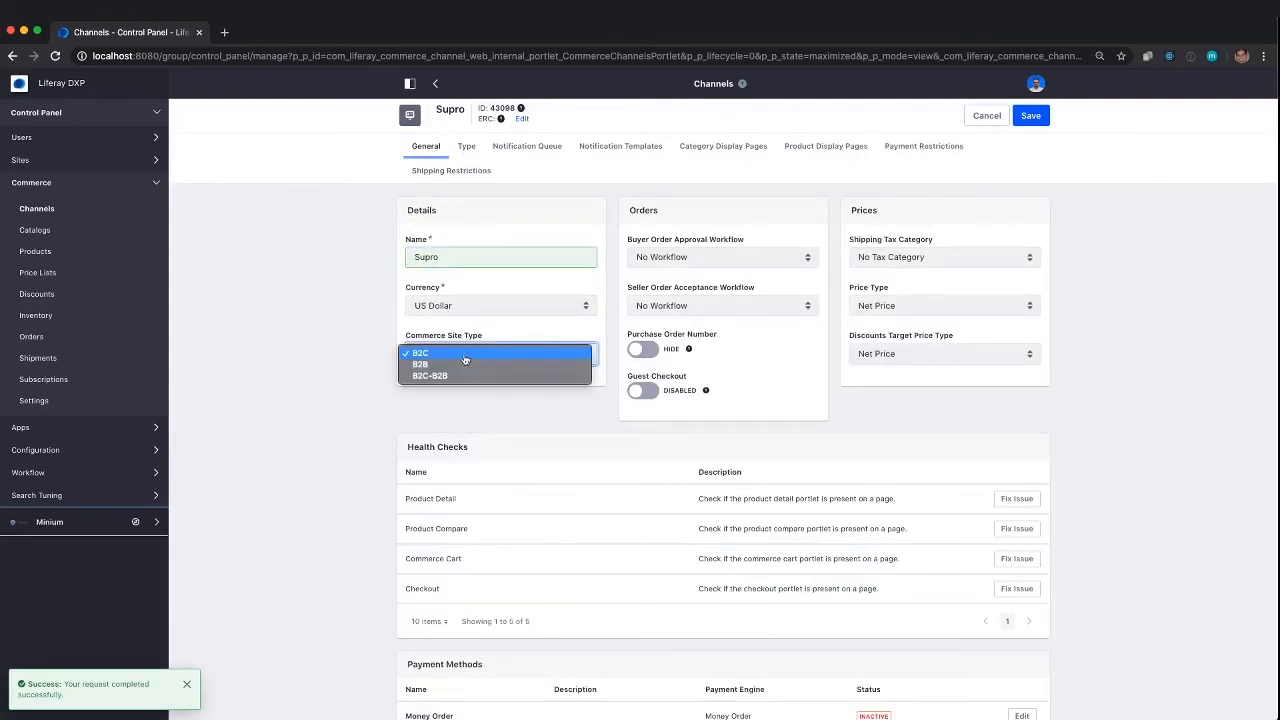
pyautogui.click(446, 365)
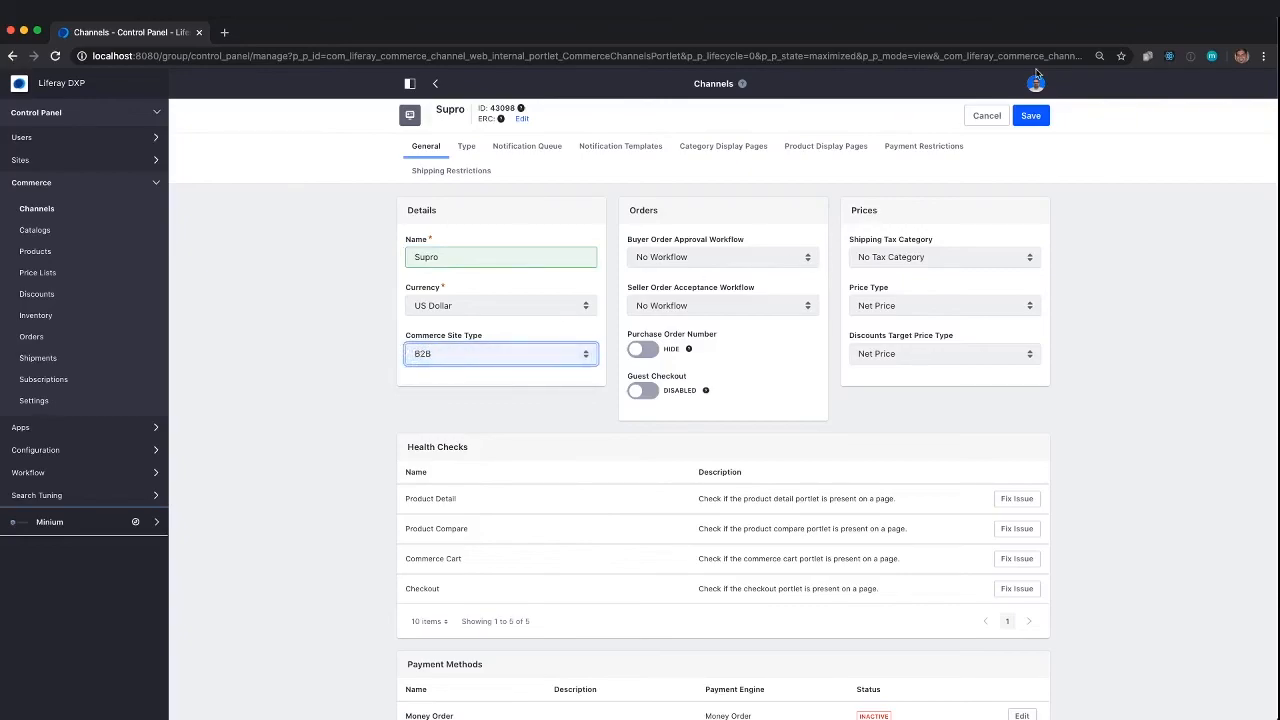
pyautogui.click(1039, 116)
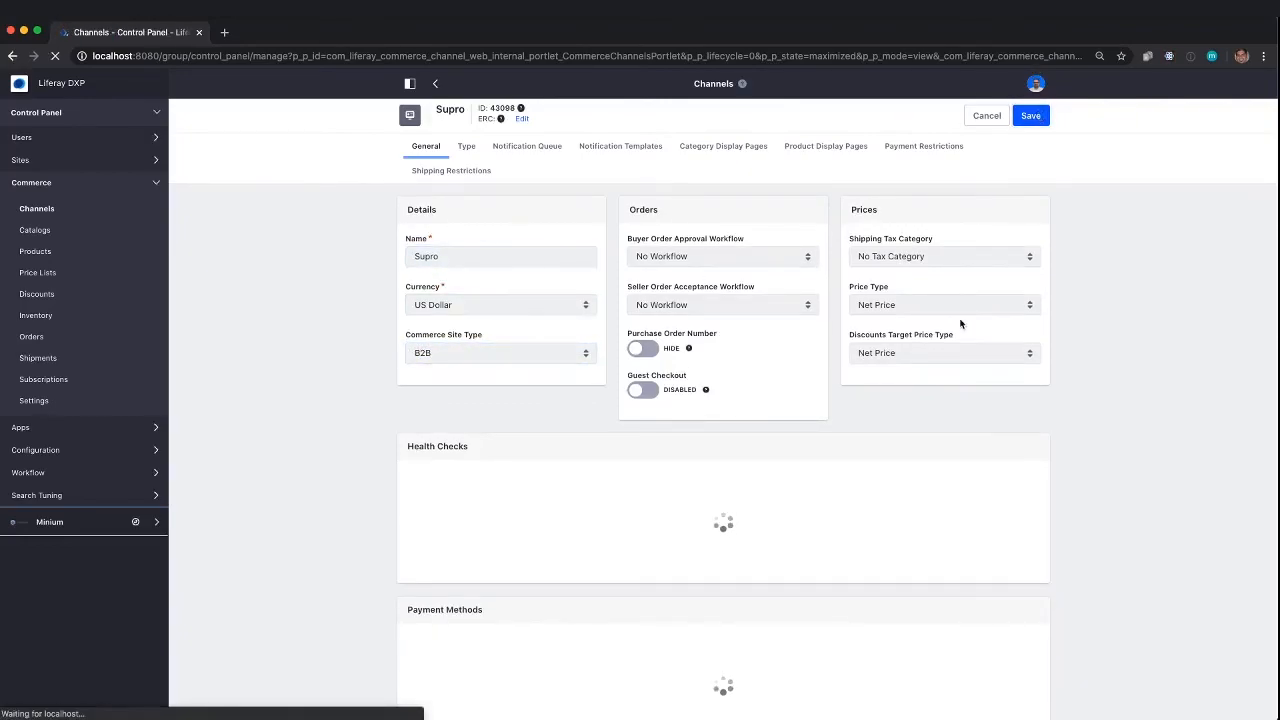